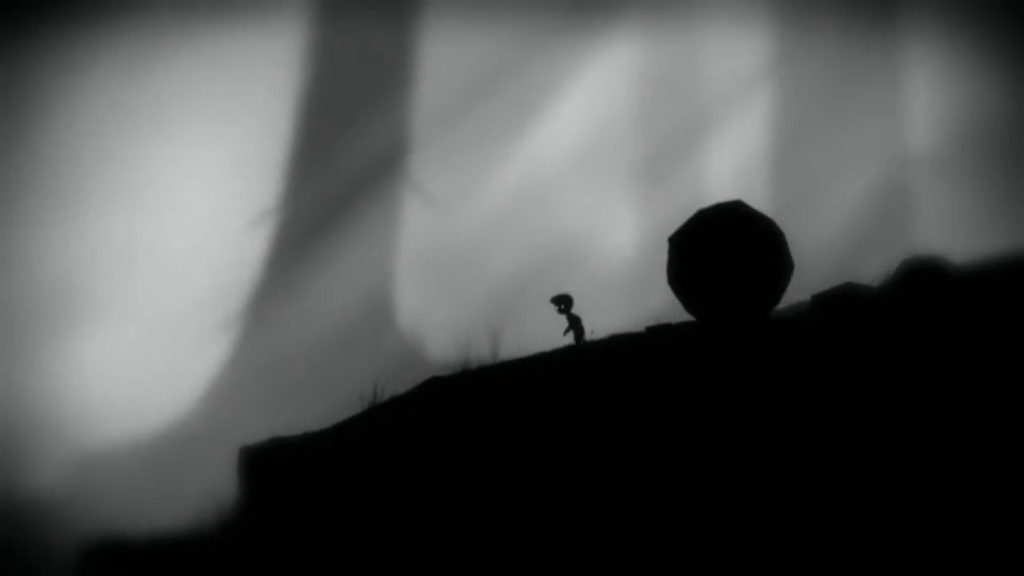
{"action": "key", "text": "Left"}
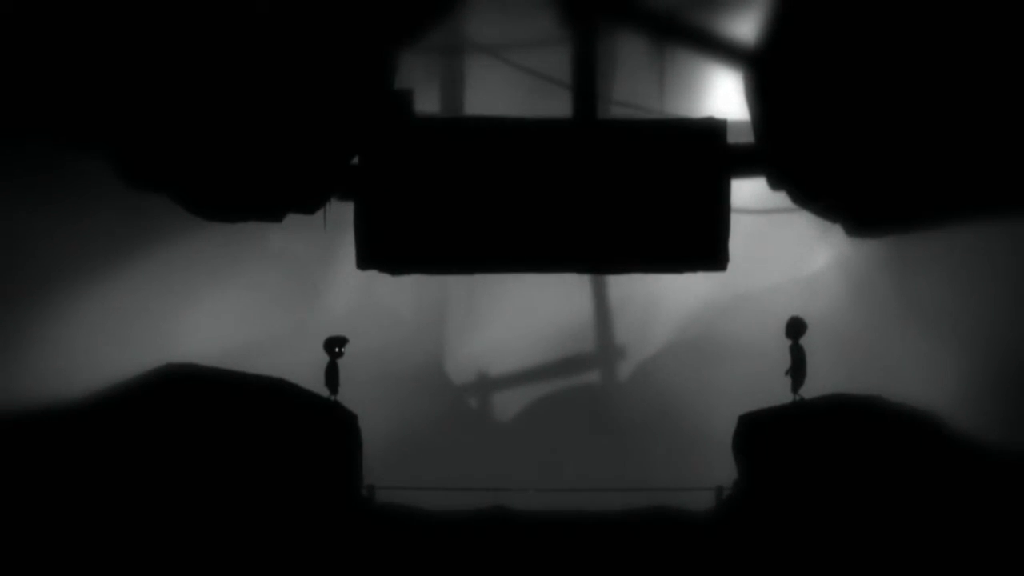
{"action": "key", "text": "Right"}
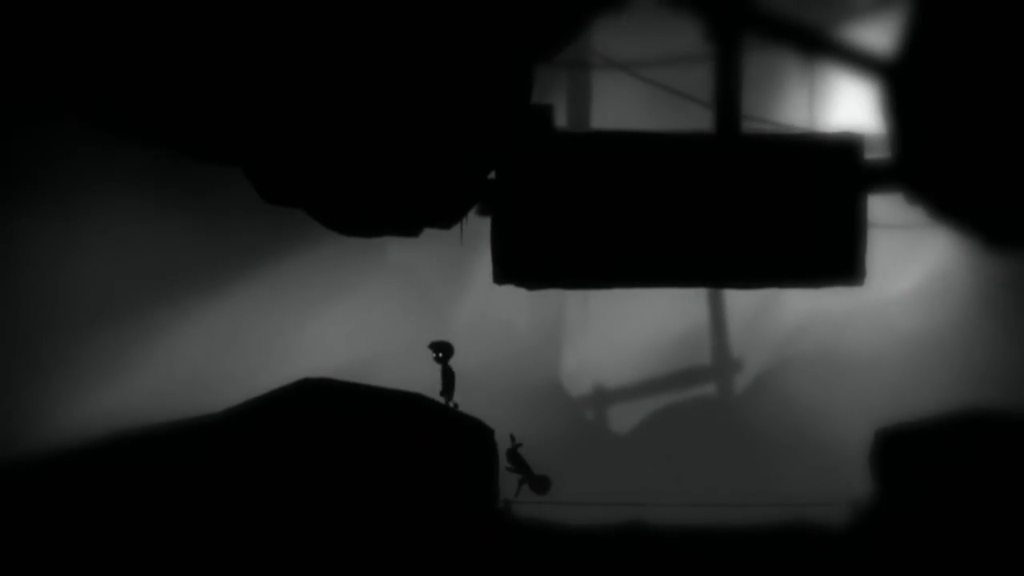
{"action": "key", "text": "Right"}
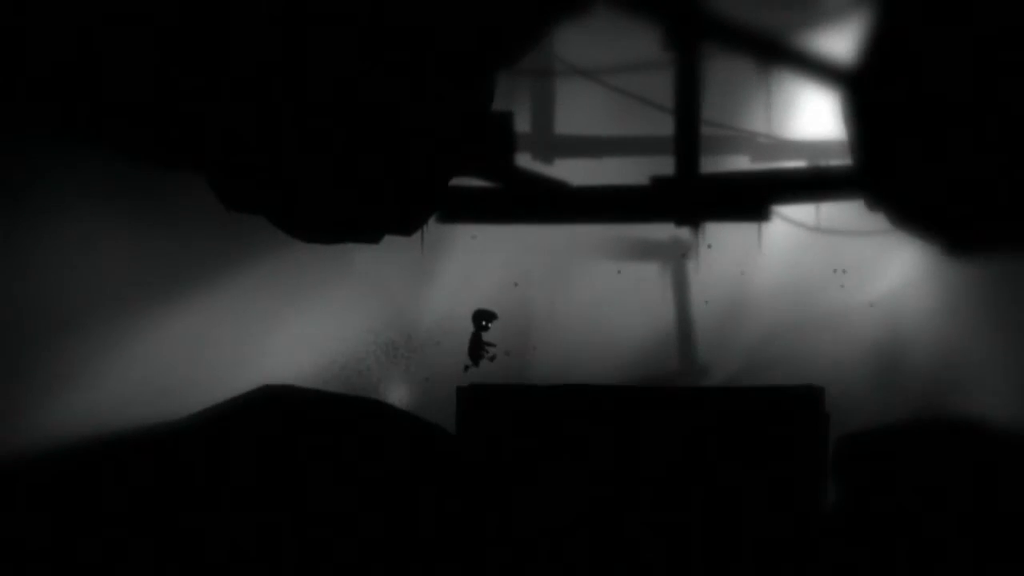